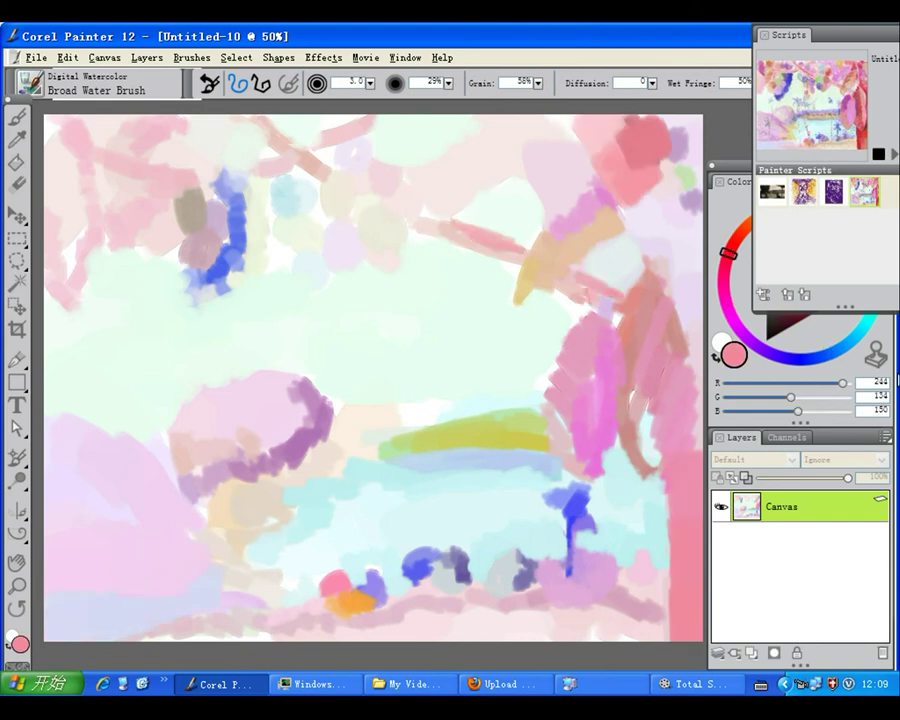
# - Strengthen the pink branches across the upper canvas with the Broad Water Brush and add periwinkle foliage along the yellow far bank
pyautogui.moveTo(300, 145); pyautogui.dragTo(380, 120)
pyautogui.moveTo(60, 125); pyautogui.dragTo(130, 148)
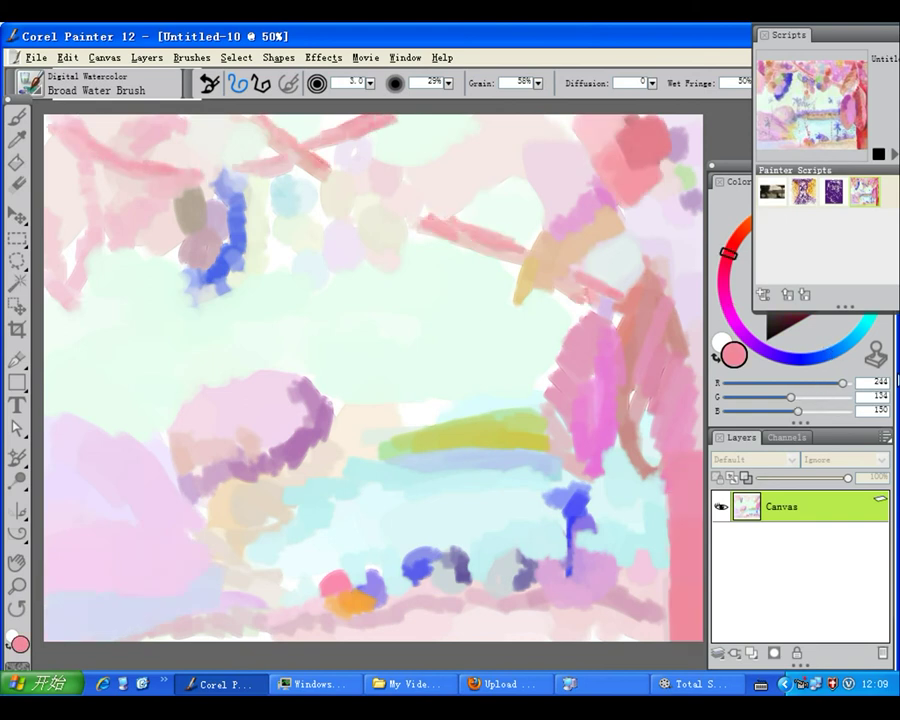
pyautogui.click(733, 318)
pyautogui.click(736, 240)
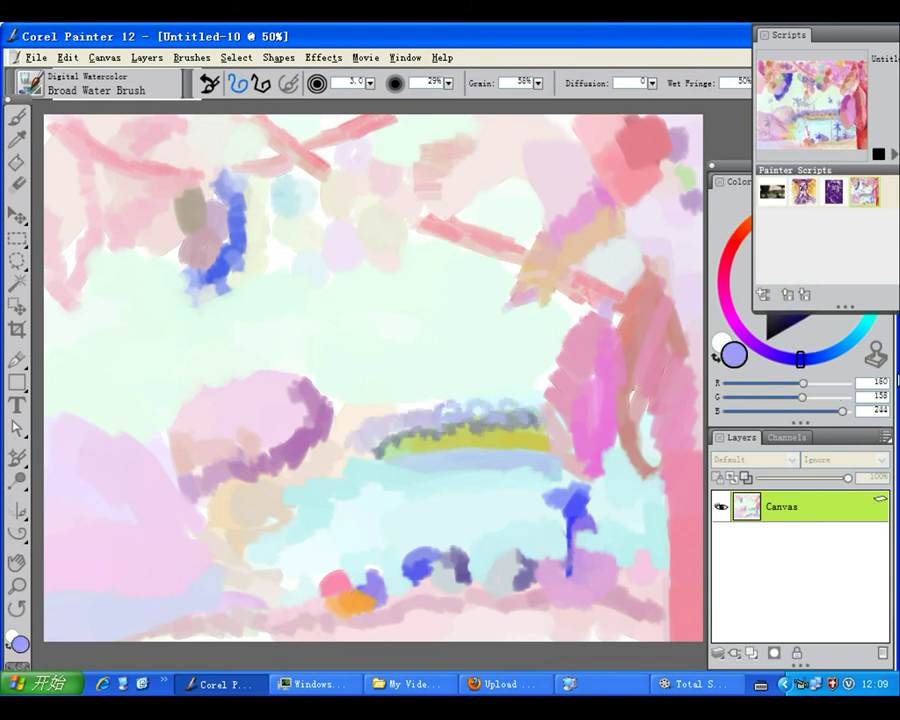
# - Shade the large tree's trunk with brown, dusty rose and magenta strokes, and brush pink foliage around its upper part
pyautogui.click(741, 337)
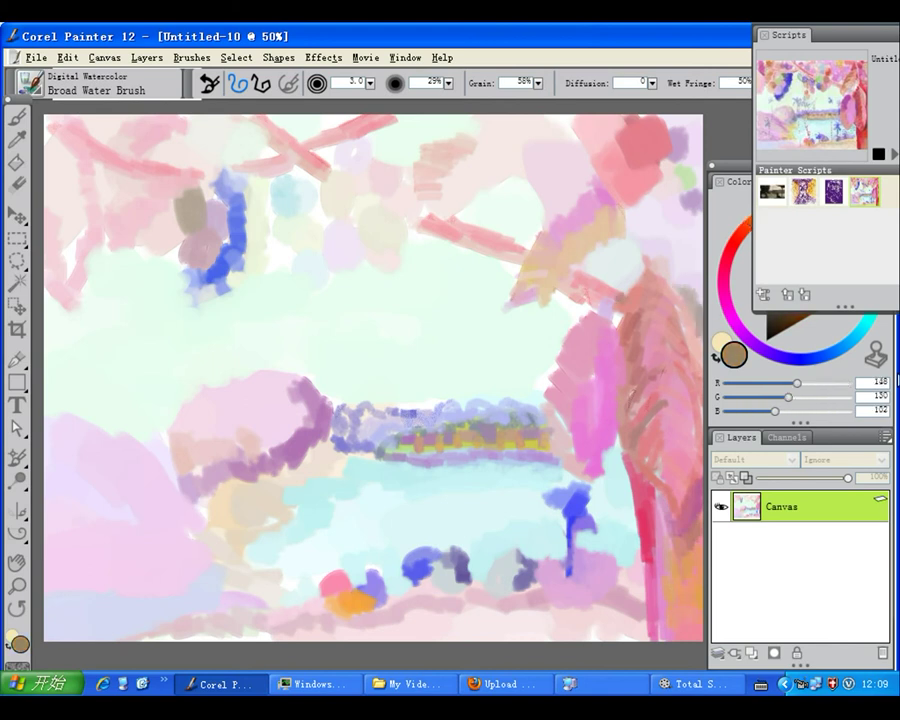
pyautogui.keyDown('alt'); pyautogui.click(623, 293); pyautogui.keyUp('alt')
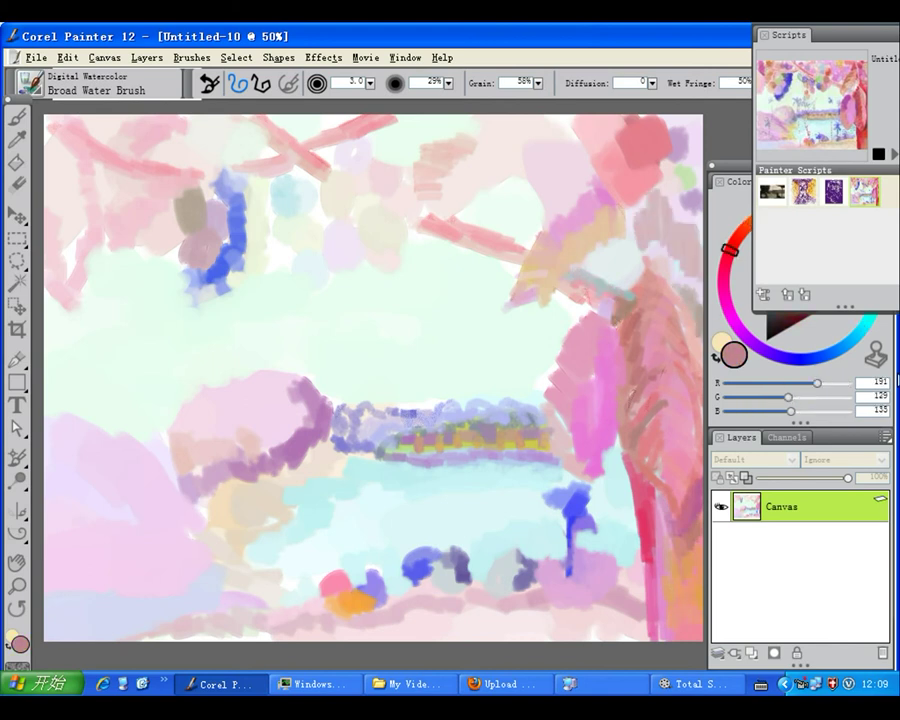
pyautogui.keyDown('alt'); pyautogui.click(478, 125); pyautogui.keyUp('alt')
pyautogui.keyDown('alt'); pyautogui.click(516, 250); pyautogui.keyUp('alt')
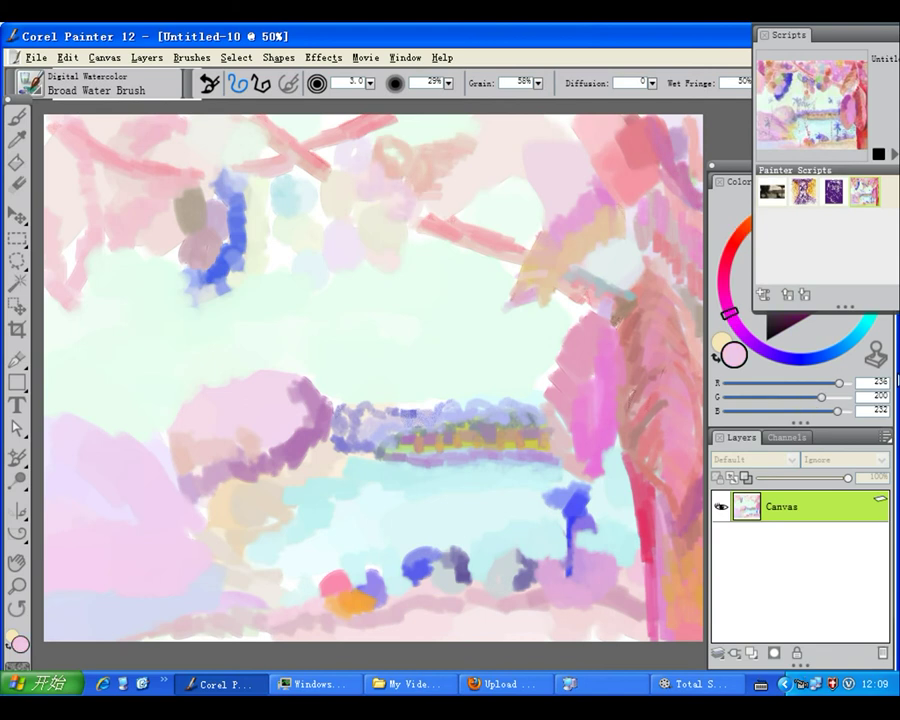
# - Build up the multicoloured fruit clusters and hanging leaves along the upper branches using colours sampled from the painting
pyautogui.keyDown('alt'); pyautogui.click(480, 168); pyautogui.keyUp('alt')
pyautogui.keyDown('alt'); pyautogui.click(390, 120); pyautogui.keyUp('alt')
pyautogui.keyDown('alt'); pyautogui.click(397, 137); pyautogui.keyUp('alt')
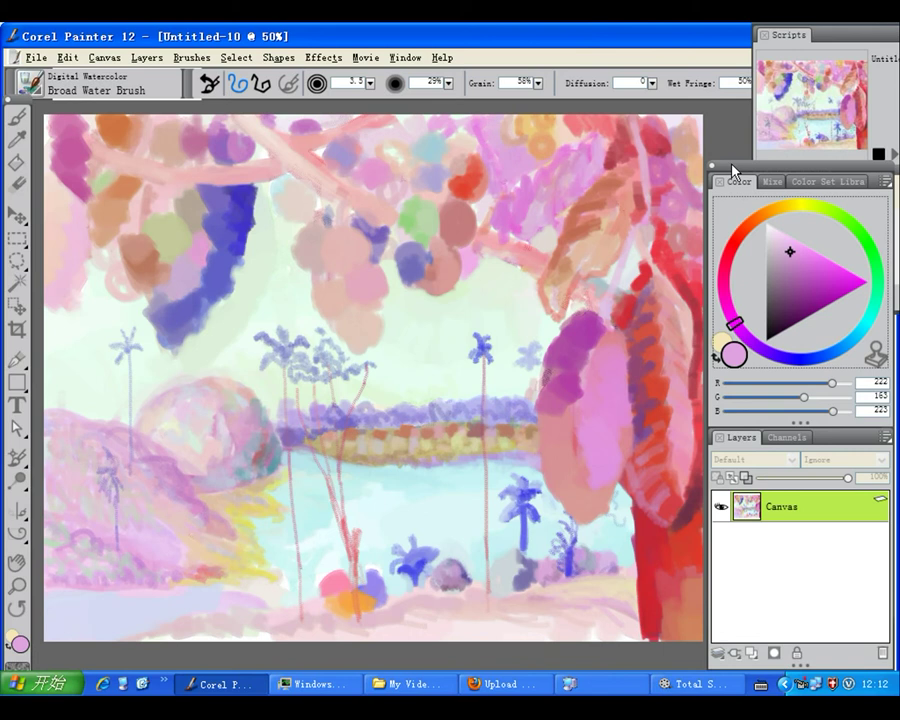
# - Paint a round lilac fruit and peach highlights in the cluster beside the large blue leaf, and deepen the leaf's blue
pyautogui.keyDown('alt'); pyautogui.click(578, 197); pyautogui.keyUp('alt')
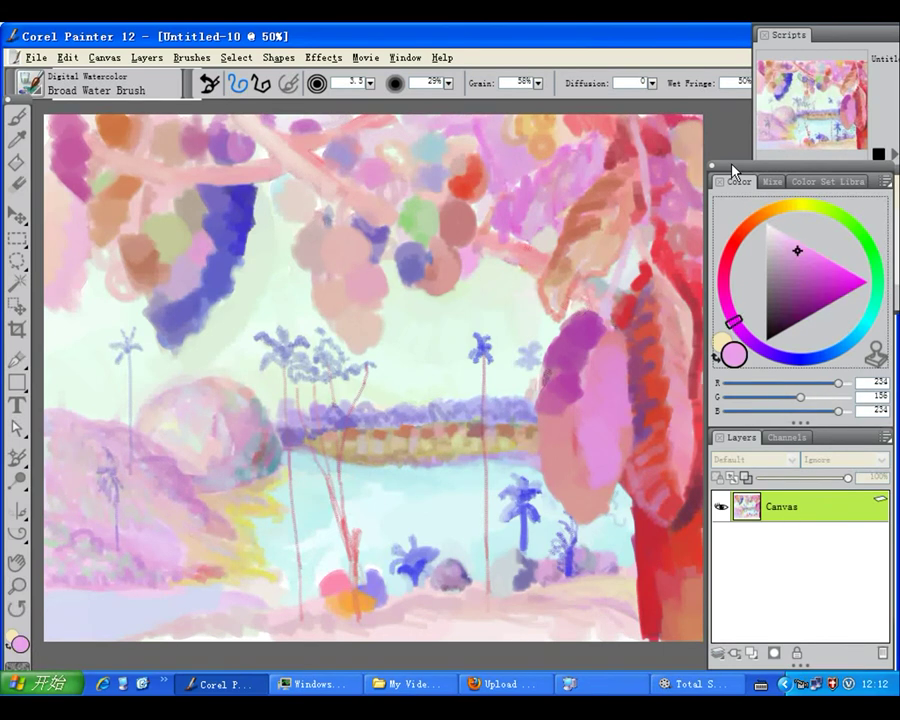
pyautogui.keyDown('alt'); pyautogui.click(134, 193); pyautogui.keyUp('alt')
pyautogui.keyDown('alt'); pyautogui.click(578, 197); pyautogui.keyUp('alt')
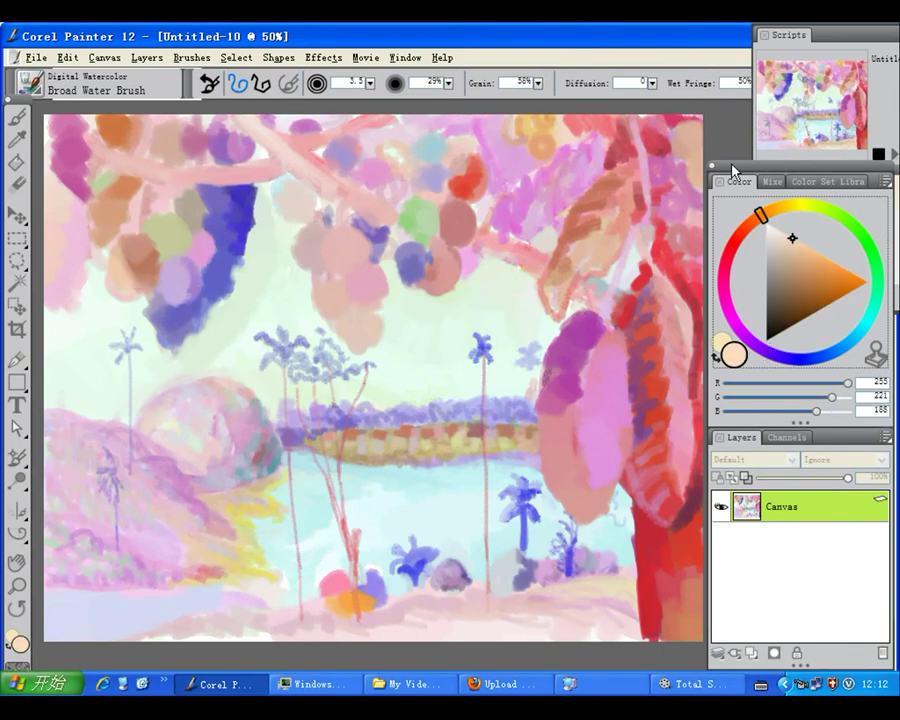
pyautogui.keyDown('alt'); pyautogui.click(100, 190); pyautogui.keyUp('alt')
pyautogui.keyDown('alt'); pyautogui.click(130, 213); pyautogui.keyUp('alt')
pyautogui.keyDown('alt'); pyautogui.click(230, 230); pyautogui.keyUp('alt')
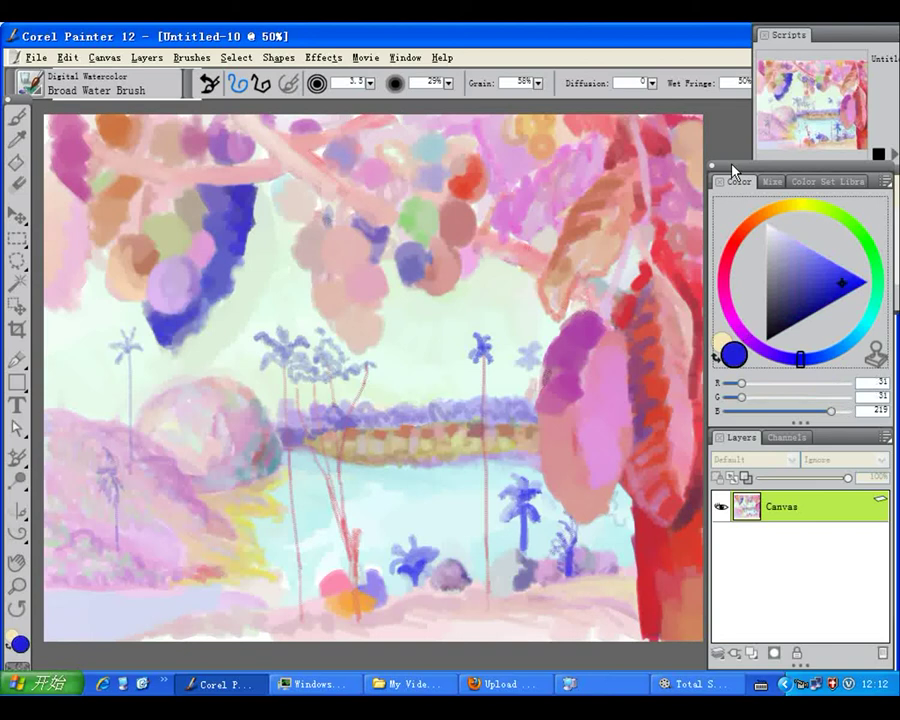
# - Add a dark green fruit beside the blue leaf and streak the diagonal branch with red at brush size 1.7
pyautogui.keyDown('alt'); pyautogui.click(105, 180); pyautogui.keyUp('alt')
pyautogui.keyDown('alt'); pyautogui.click(197, 197); pyautogui.keyUp('alt')
pyautogui.keyDown('alt'); pyautogui.click(578, 197); pyautogui.keyUp('alt')
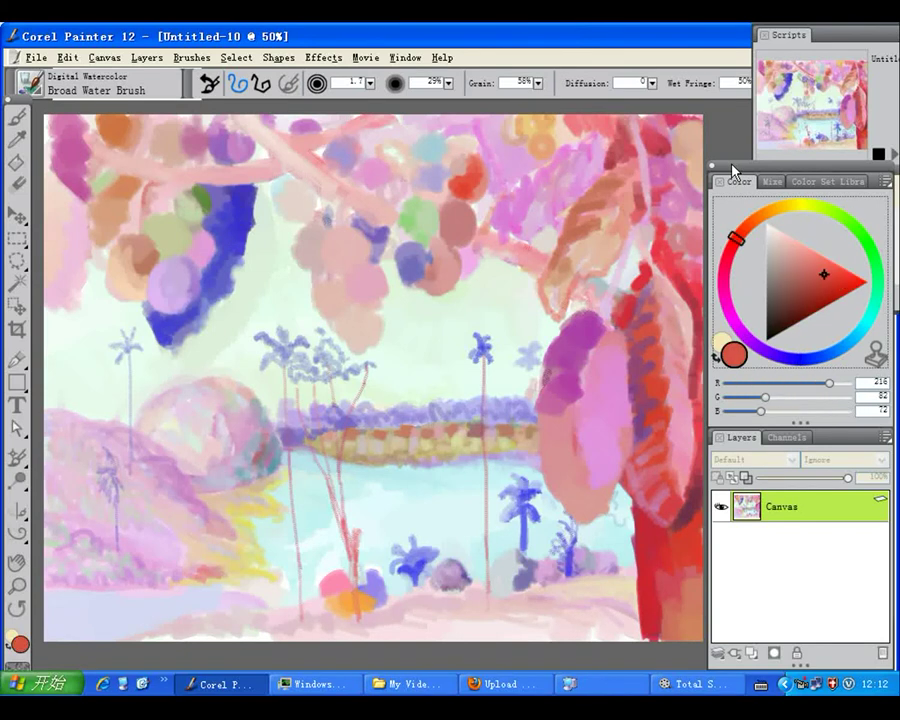
pyautogui.keyDown('alt'); pyautogui.click(516, 250); pyautogui.keyUp('alt')
pyautogui.keyDown('alt'); pyautogui.click(578, 197); pyautogui.keyUp('alt')
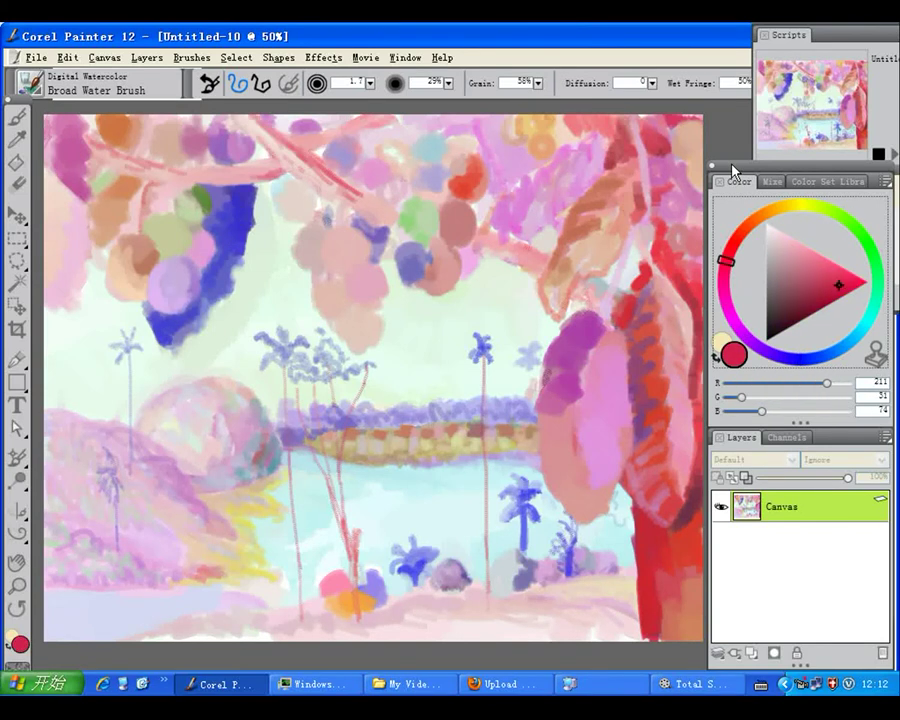
# - Refine the light green fruit in the central cluster and dab pink detail onto the oval fruit below it
pyautogui.keyDown('alt'); pyautogui.click(418, 218); pyautogui.keyUp('alt')
pyautogui.keyDown('alt'); pyautogui.click(580, 200); pyautogui.keyUp('alt')
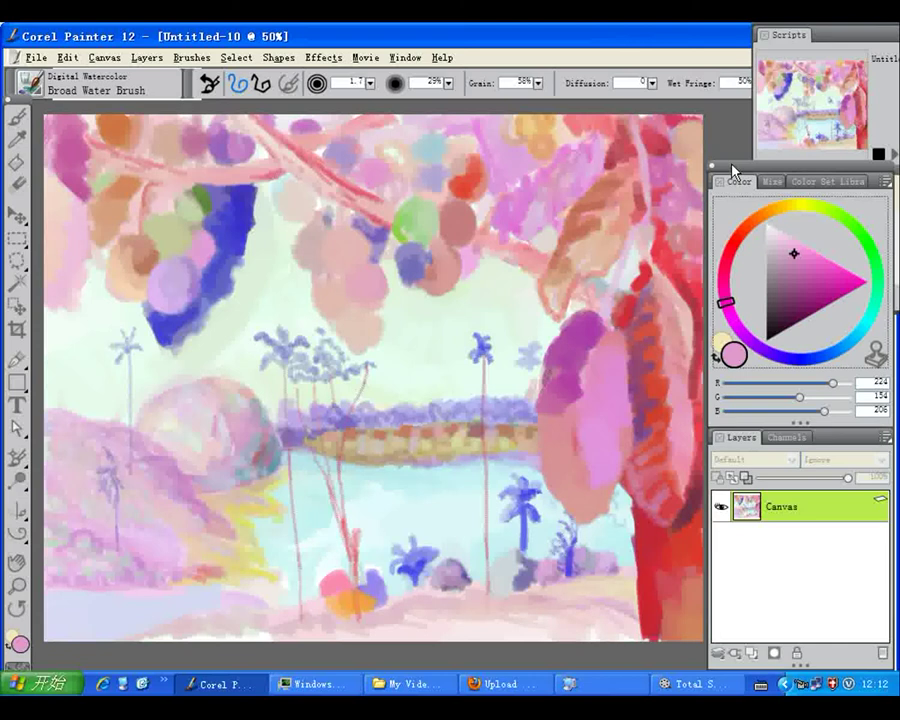
pyautogui.keyDown('alt'); pyautogui.click(516, 250); pyautogui.keyUp('alt')
pyautogui.keyDown('alt'); pyautogui.click(580, 200); pyautogui.keyUp('alt')
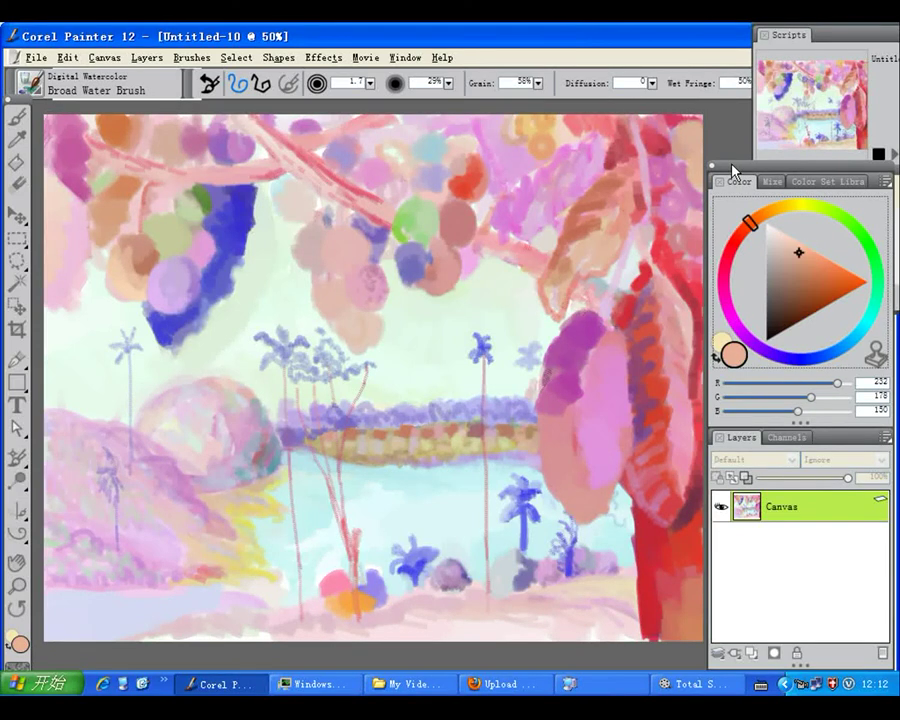
# - Shape the small hanging peach and red fruits with pale mint around their edges, and paint a purple fruit above them
pyautogui.keyDown('alt'); pyautogui.click(516, 250); pyautogui.keyUp('alt')
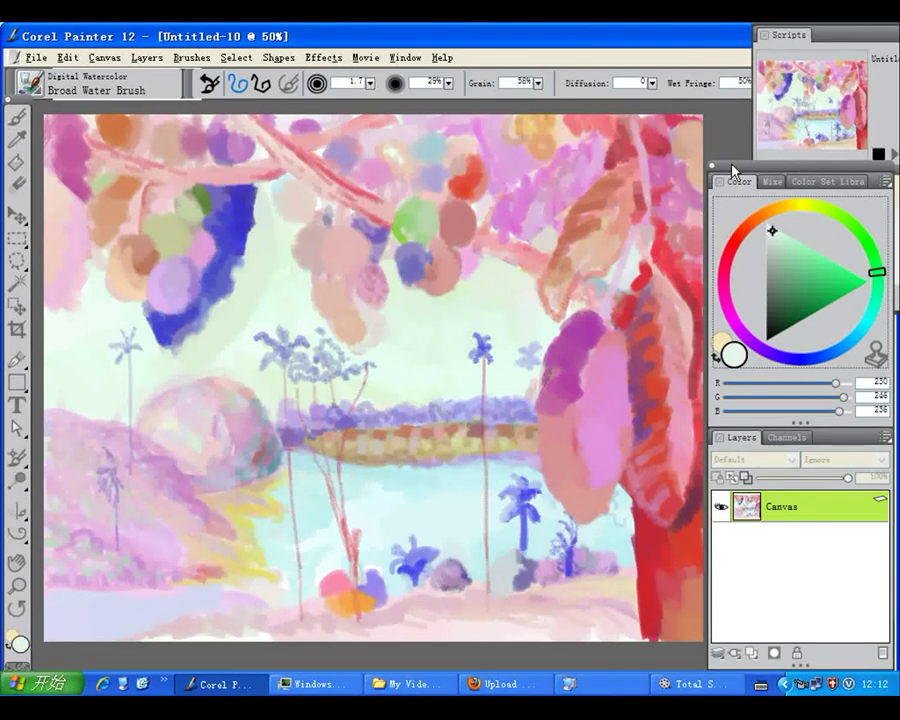
pyautogui.keyDown('alt'); pyautogui.click(578, 198); pyautogui.keyUp('alt')
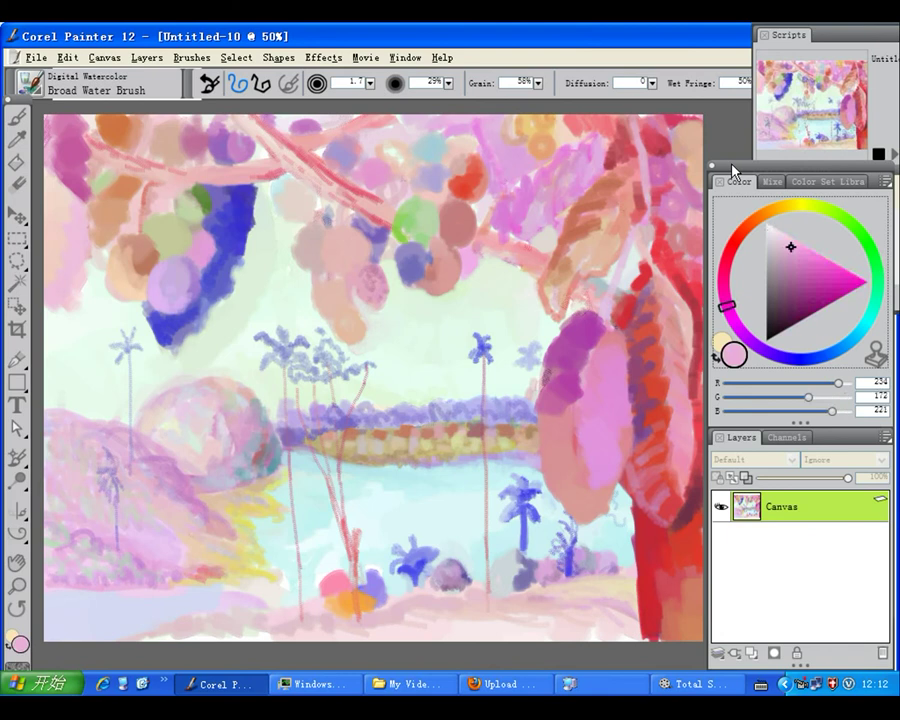
pyautogui.keyDown('alt'); pyautogui.click(584, 196); pyautogui.keyUp('alt')
pyautogui.keyDown('alt'); pyautogui.click(516, 249); pyautogui.keyUp('alt')
pyautogui.keyDown('alt'); pyautogui.click(578, 195); pyautogui.keyUp('alt')
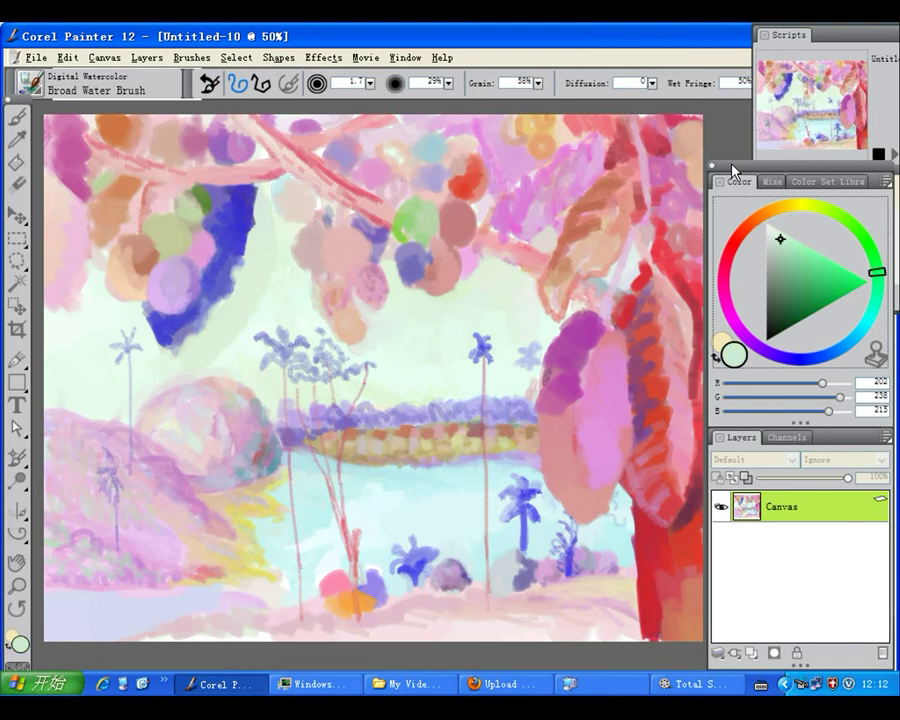
pyautogui.keyDown('alt'); pyautogui.click(516, 250); pyautogui.keyUp('alt')
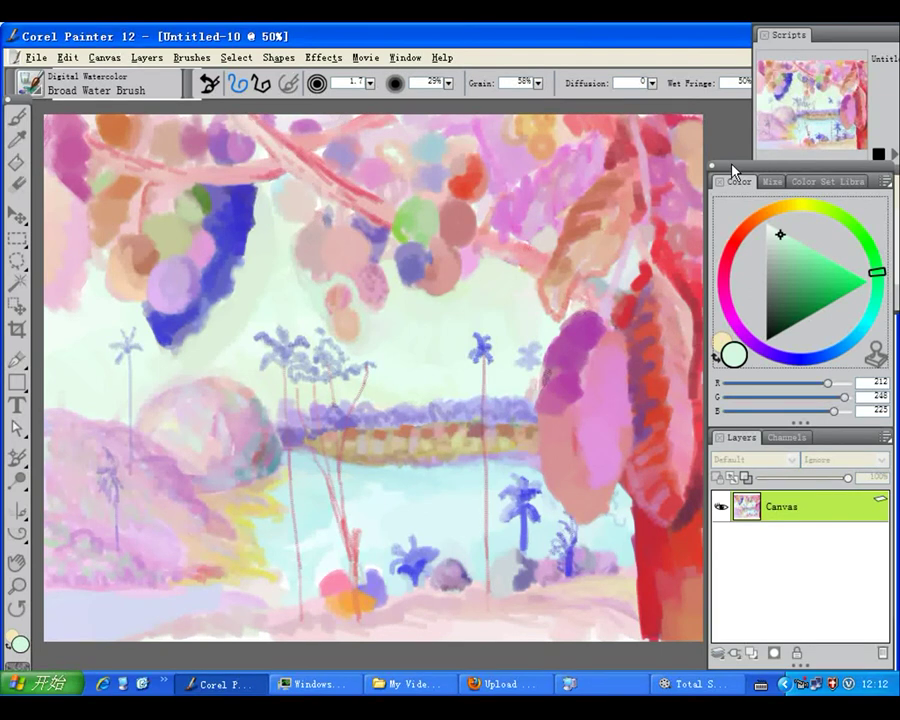
pyautogui.keyDown('alt'); pyautogui.click(515, 249); pyautogui.keyUp('alt')
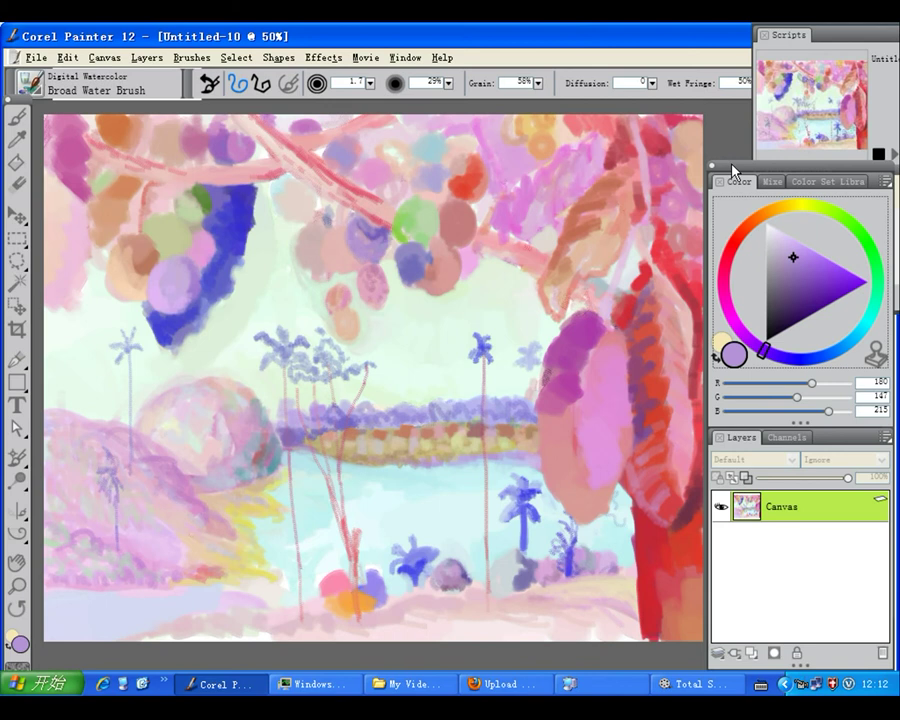
# - Erase the pale green sky around the fruit clusters and palms to white with the Wet Eraser at size 15.2
pyautogui.keyDown('alt'); pyautogui.click(516, 249); pyautogui.keyUp('alt')
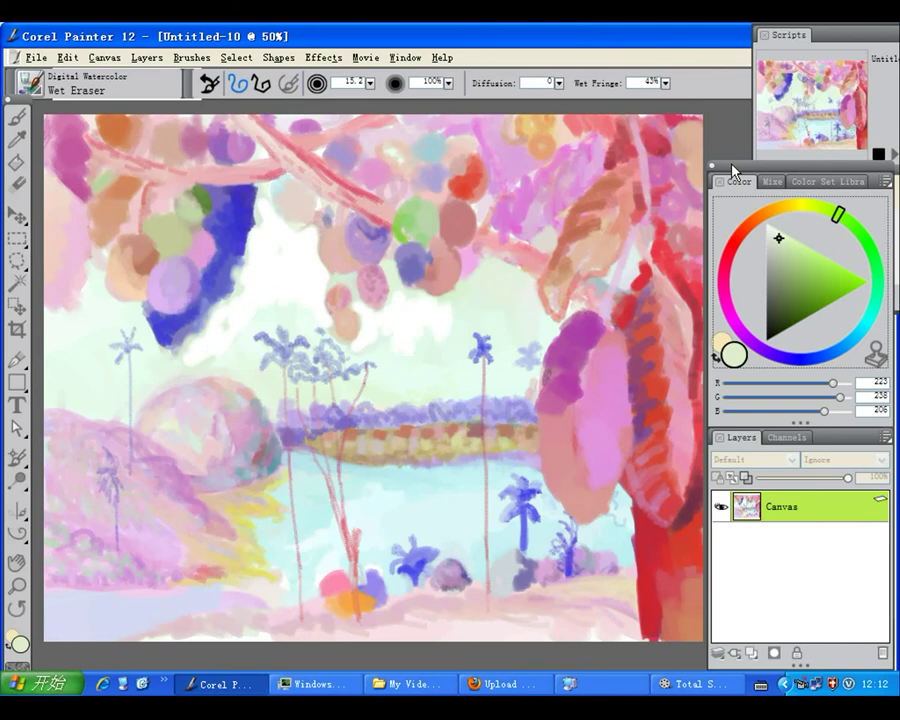
pyautogui.moveTo(118, 255)
pyautogui.mouseDown()
pyautogui.moveTo(120, 275)
pyautogui.moveTo(168, 245)
pyautogui.mouseUp()
pyautogui.moveTo(262, 275); pyautogui.dragTo(316, 268)
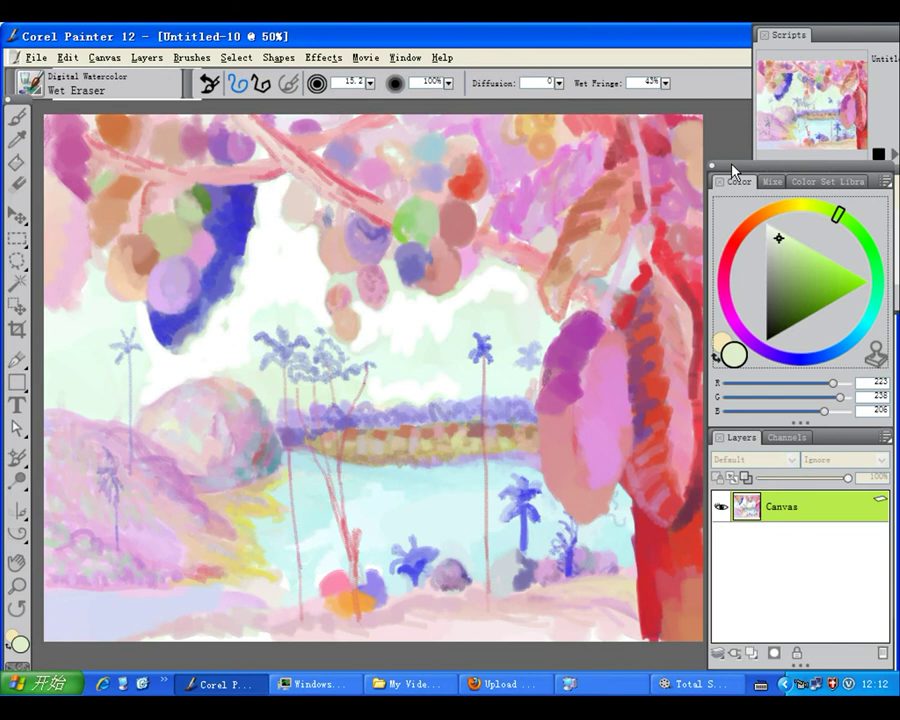
# - Repaint the sky in pale green and texture the palms, shrubs and foreground with the Coarse Dry Brush
pyautogui.hotkey('ctrl', 'shift', 'b')
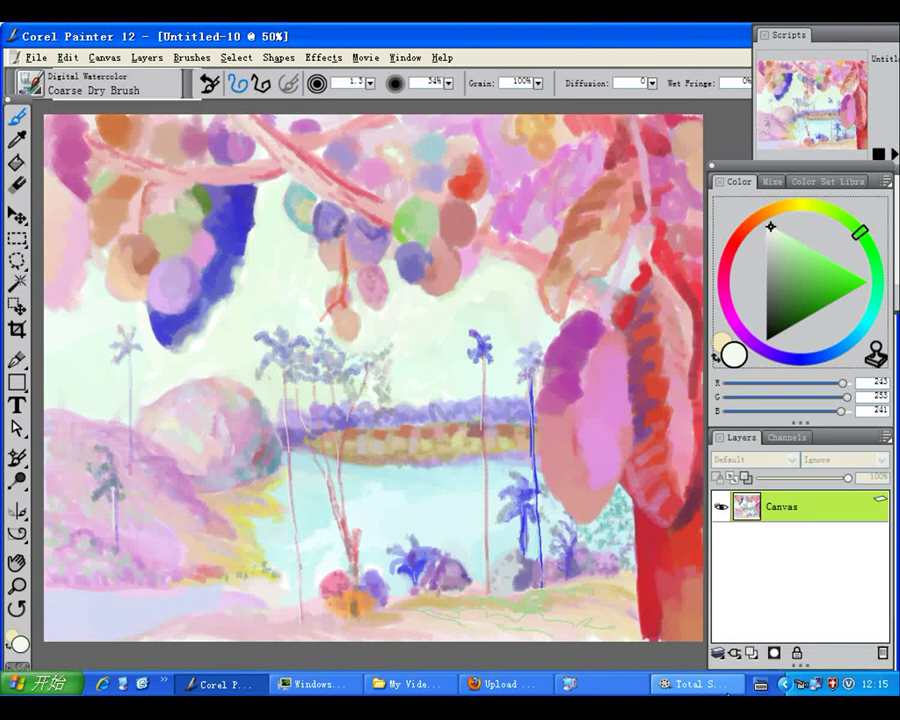
pyautogui.click(692, 687)
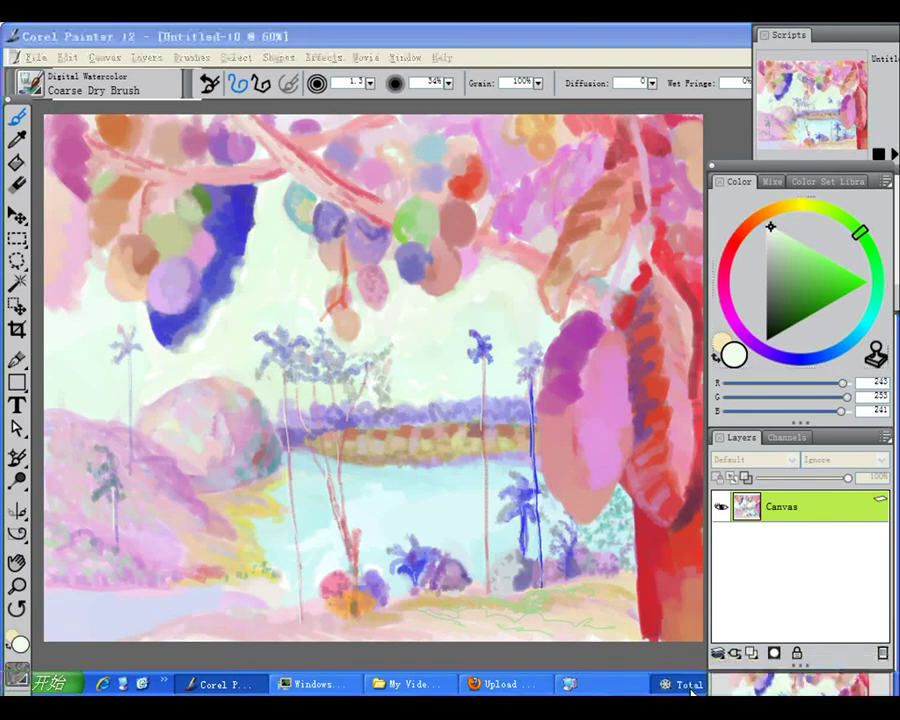